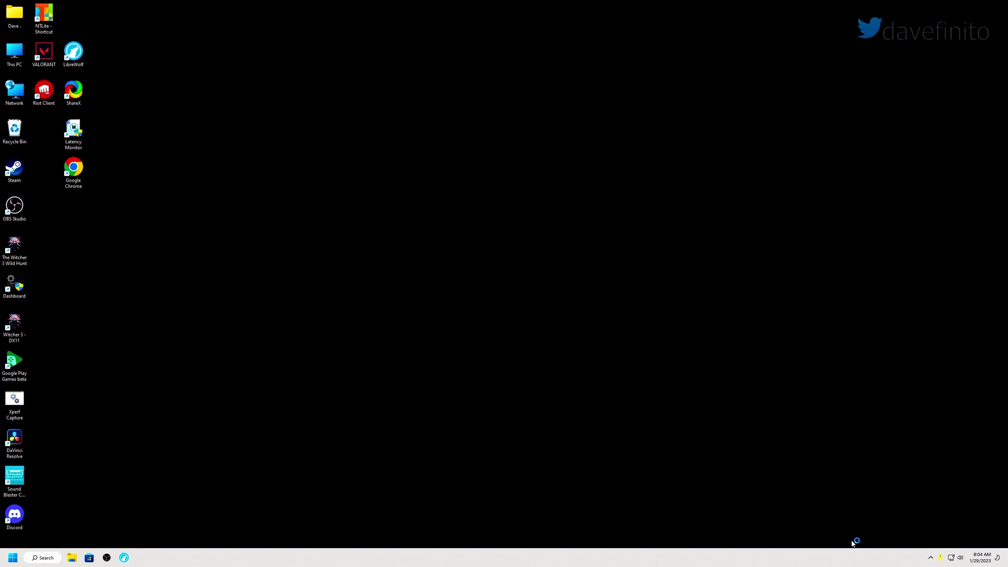
pyautogui.click(529, 317)
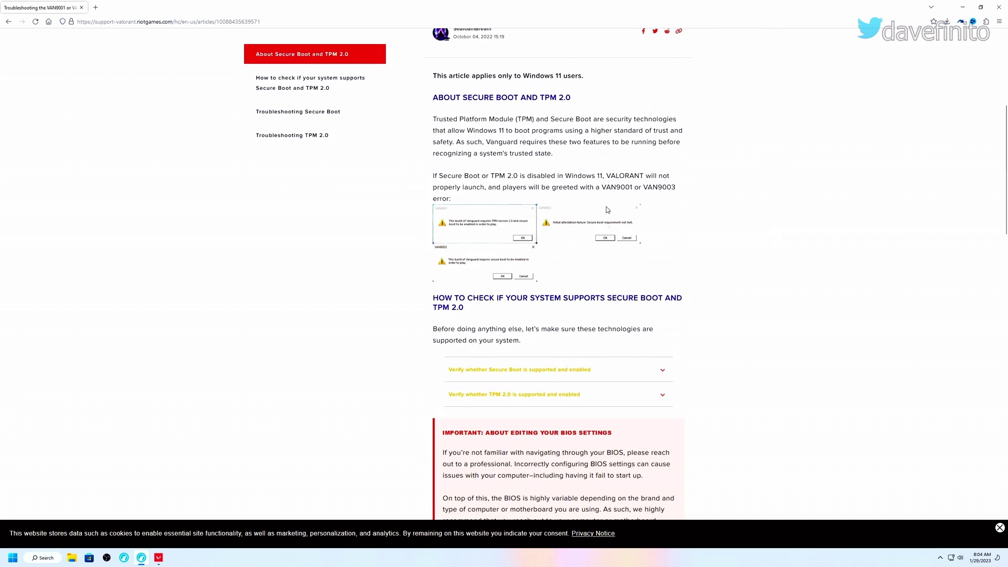
pyautogui.scroll(-3, 609, 336)
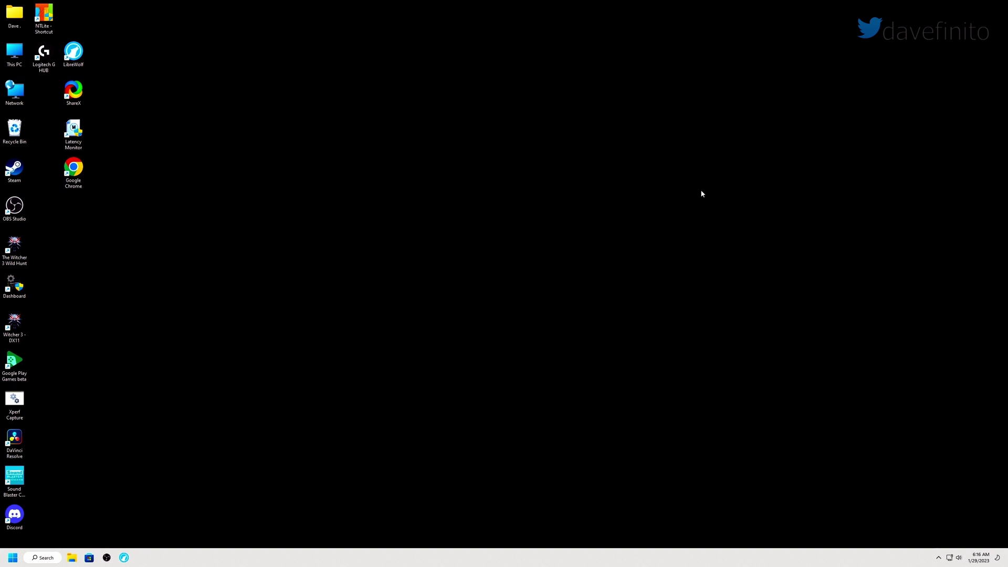
pyautogui.click(48, 560)
pyautogui.write('tpmn')
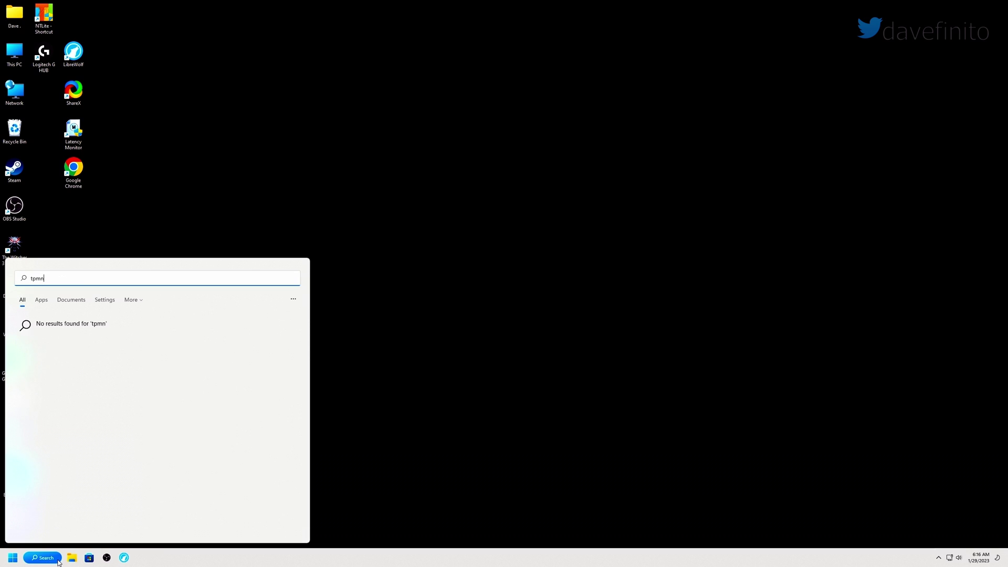
pyautogui.press('BackSpace')
pyautogui.write('.msc')
pyautogui.press('Return')
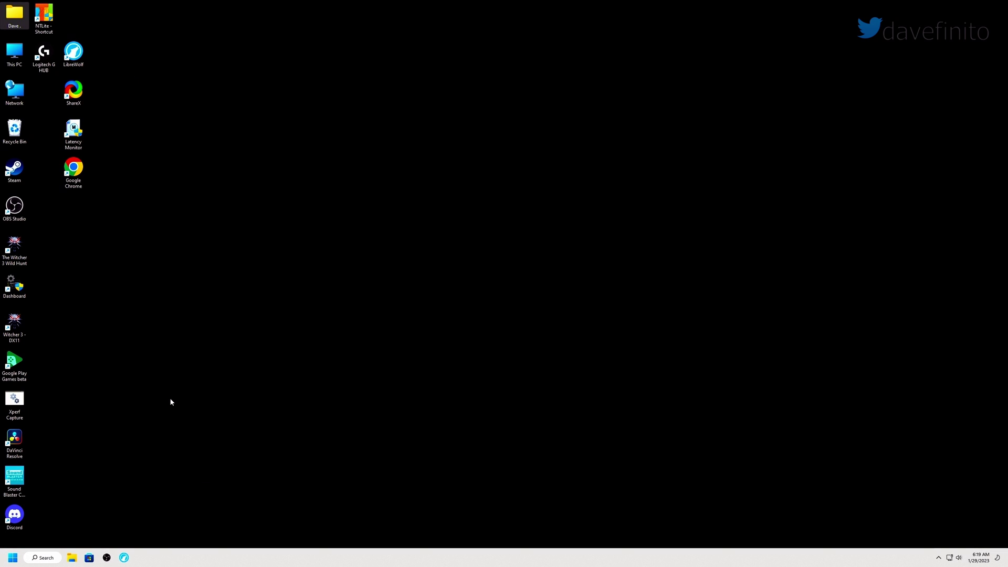
pyautogui.press('Right')
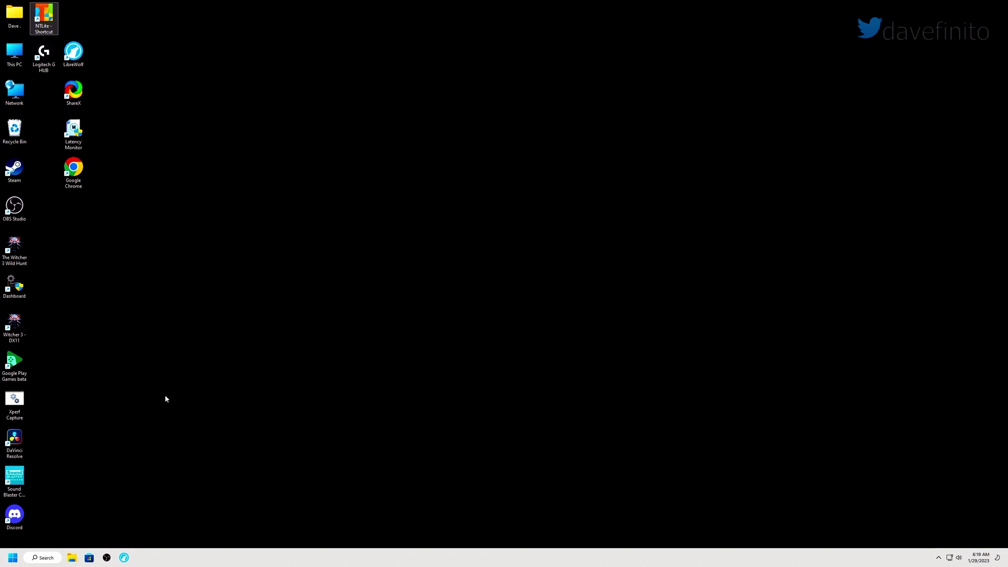
pyautogui.click(39, 559)
pyautogui.write('device Manager')
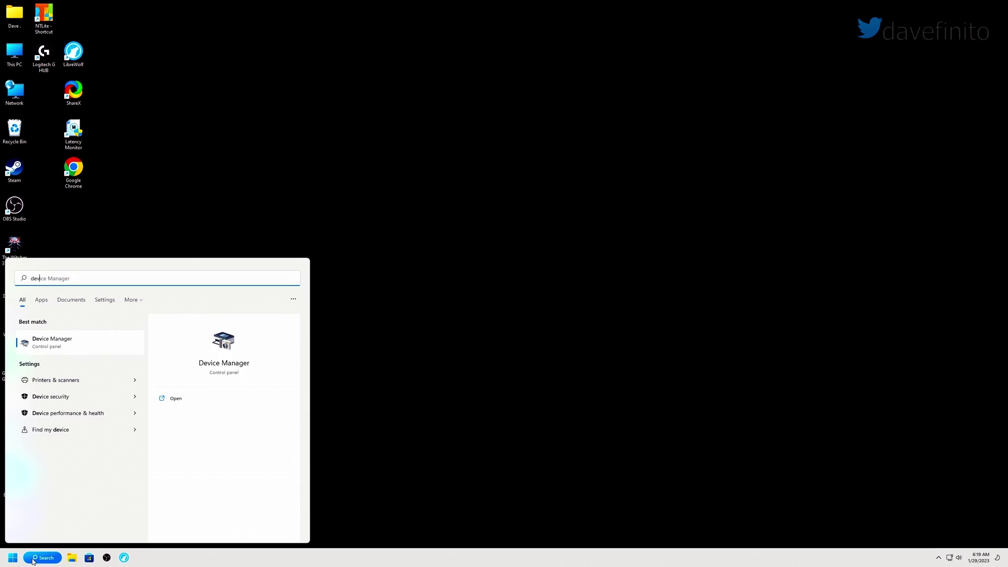
pyautogui.click(51, 342)
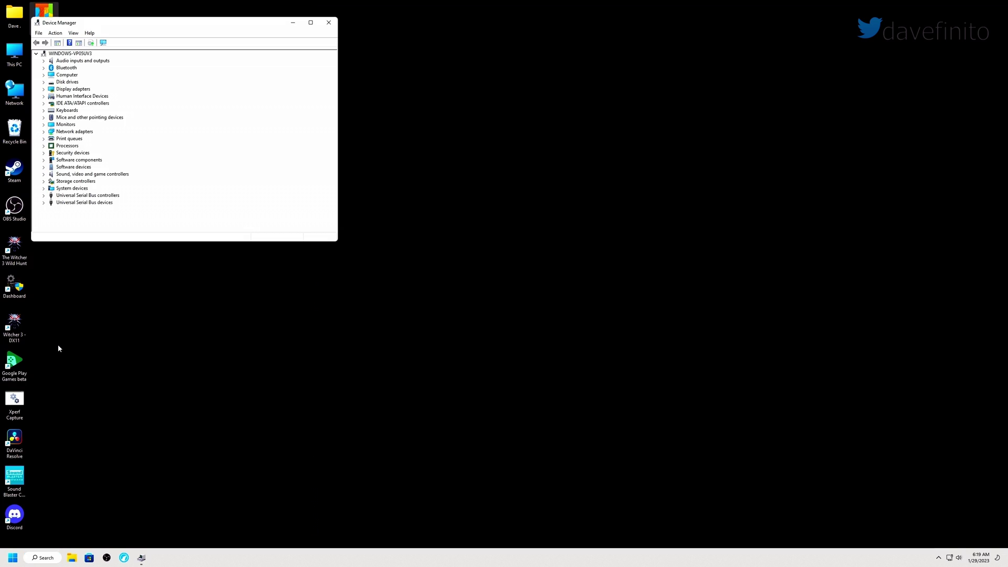
pyautogui.click(45, 153)
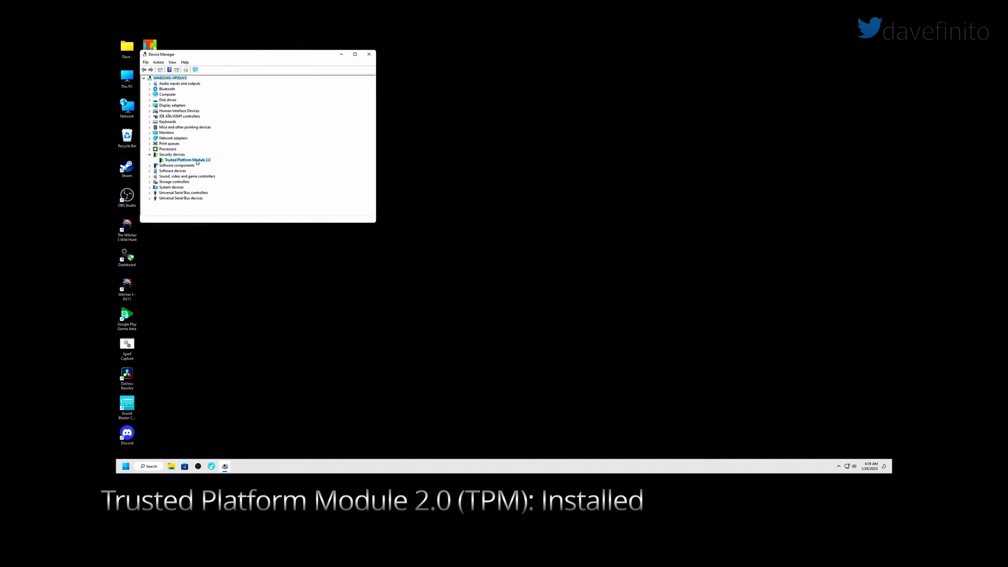
pyautogui.click(197, 161)
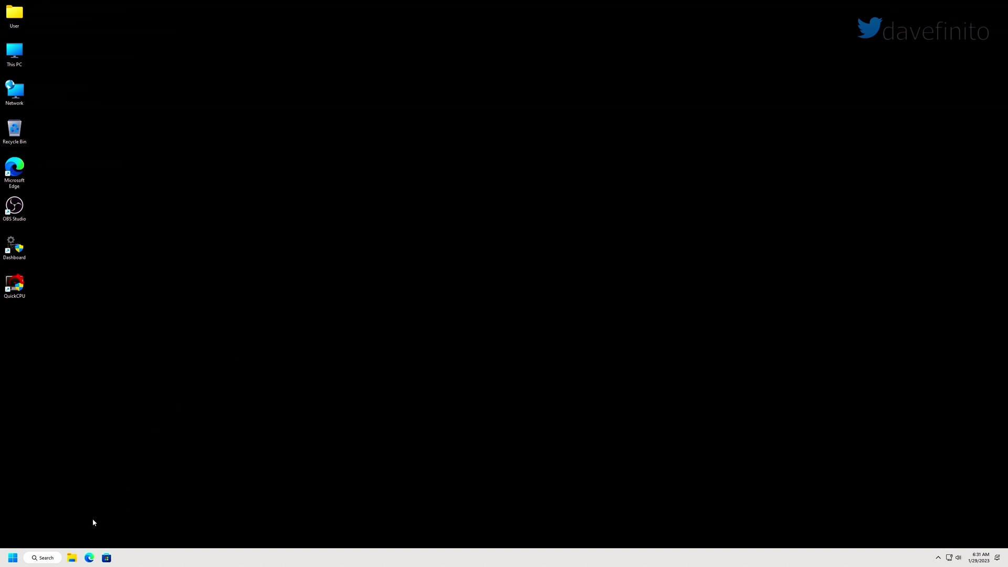
# Step: Open Manage BitLocker from search and save the recovery key as a text file in the bitlocker folder
pyautogui.click(43, 560)
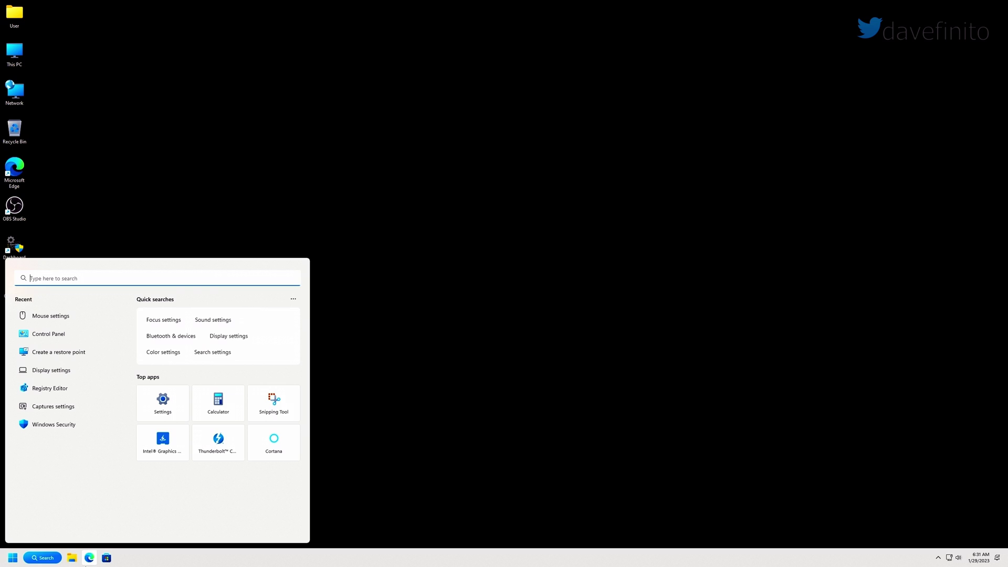
pyautogui.write('mana')
pyautogui.press('BackSpace')
pyautogui.press('BackSpace')
pyautogui.press('BackSpace')
pyautogui.press('BackSpace')
pyautogui.write('bitl')
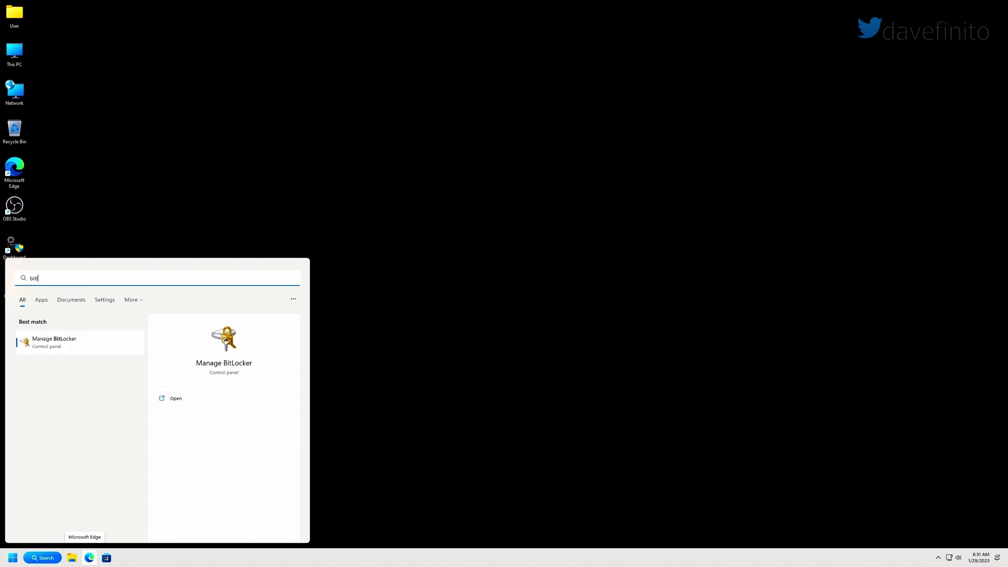
pyautogui.click(84, 343)
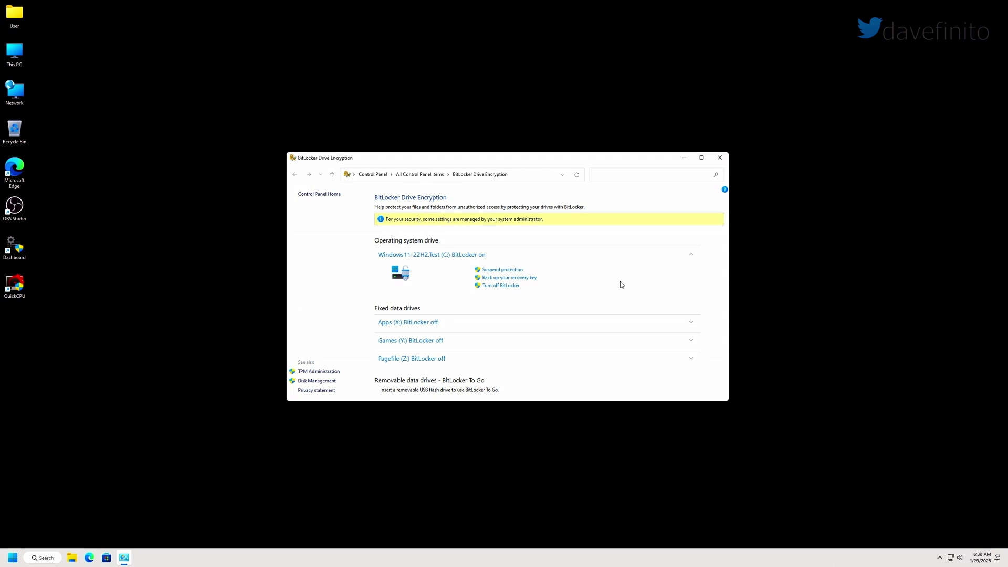
pyautogui.click(527, 278)
pyautogui.click(420, 282)
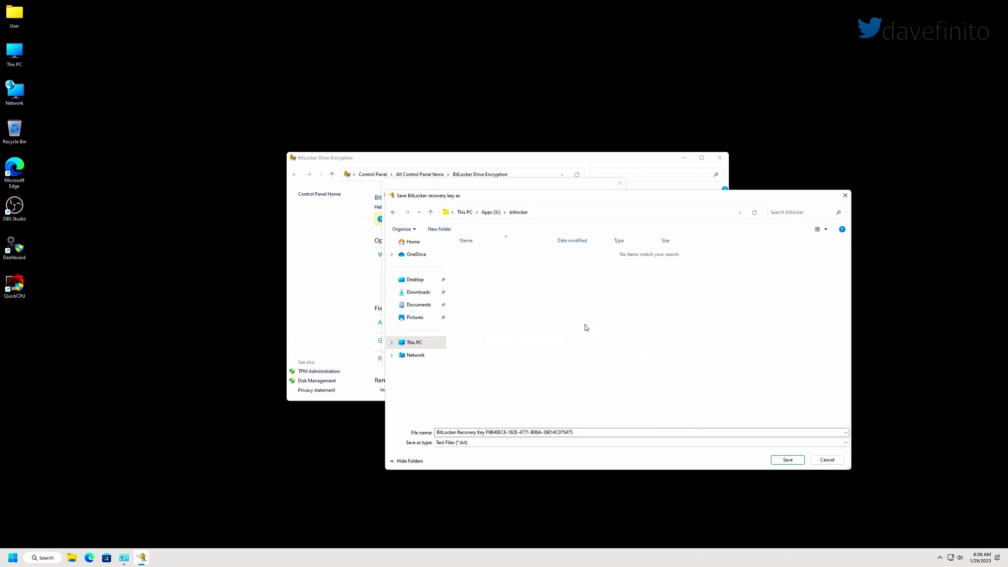
pyautogui.click(781, 461)
# Step: Turn off BitLocker on drive C: and dismiss the decryption-complete notice
pyautogui.click(514, 286)
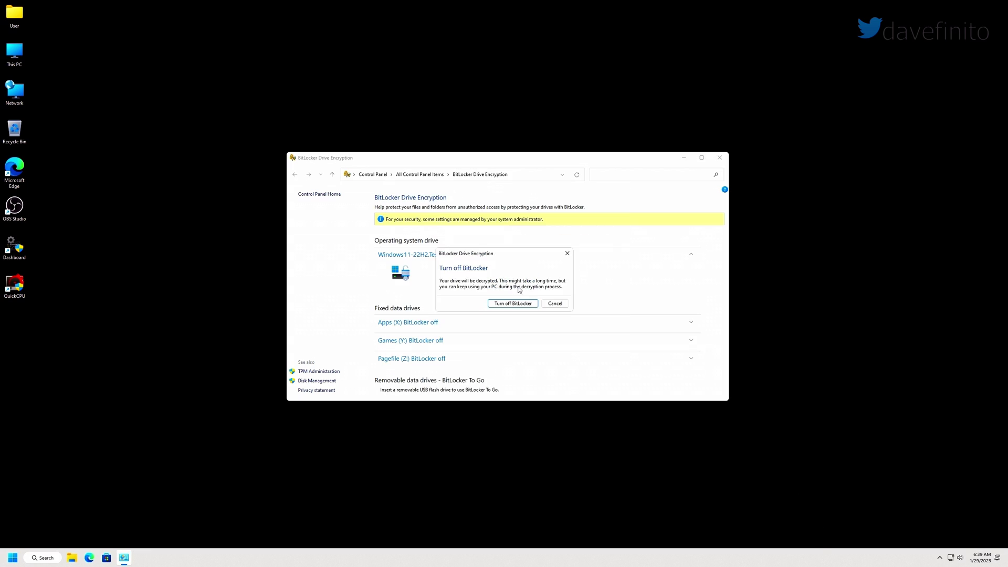
pyautogui.click(512, 304)
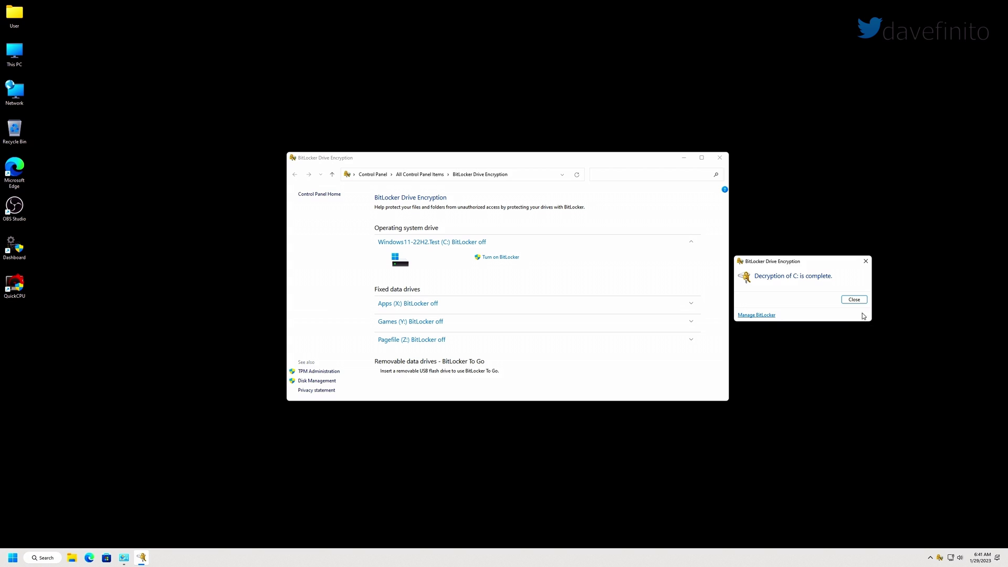
pyautogui.click(854, 299)
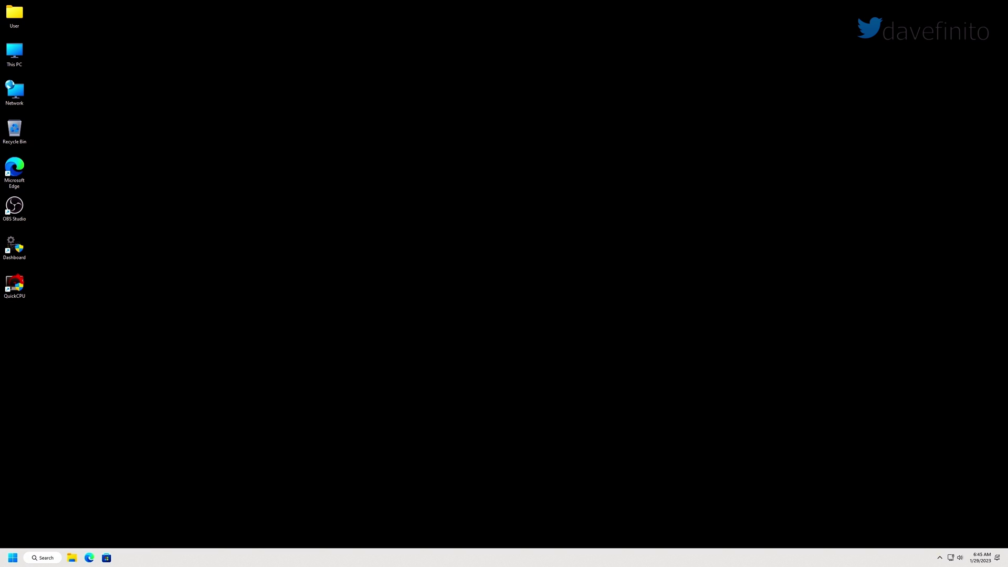
# Step: Restart into recovery options and use Troubleshoot > UEFI Firmware Settings to reboot into the ASUS BIOS
pyautogui.click(12, 557)
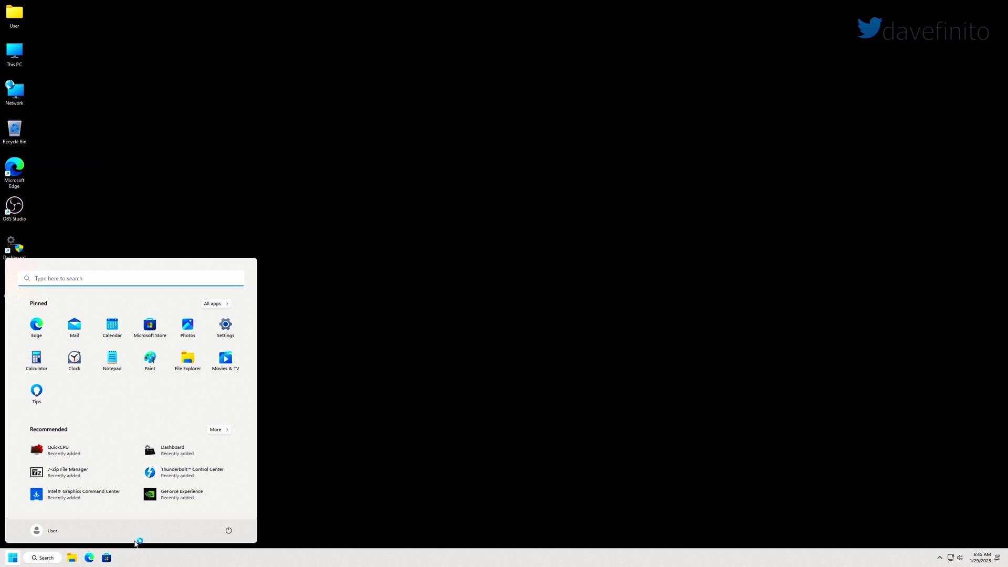
pyautogui.click(221, 532)
pyautogui.keyDown('shift'); pyautogui.click(242, 514); pyautogui.keyUp('shift')
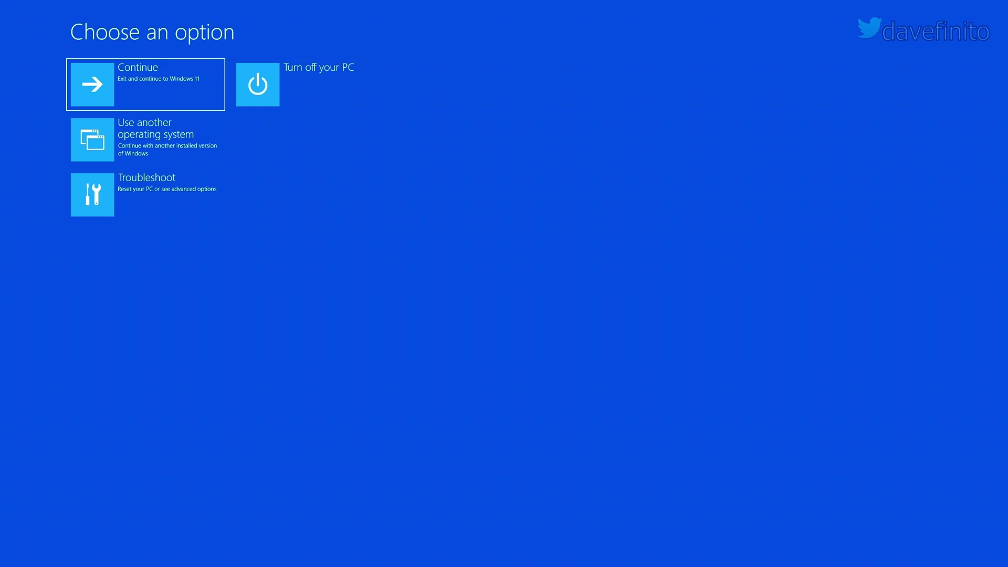
pyautogui.click(182, 215)
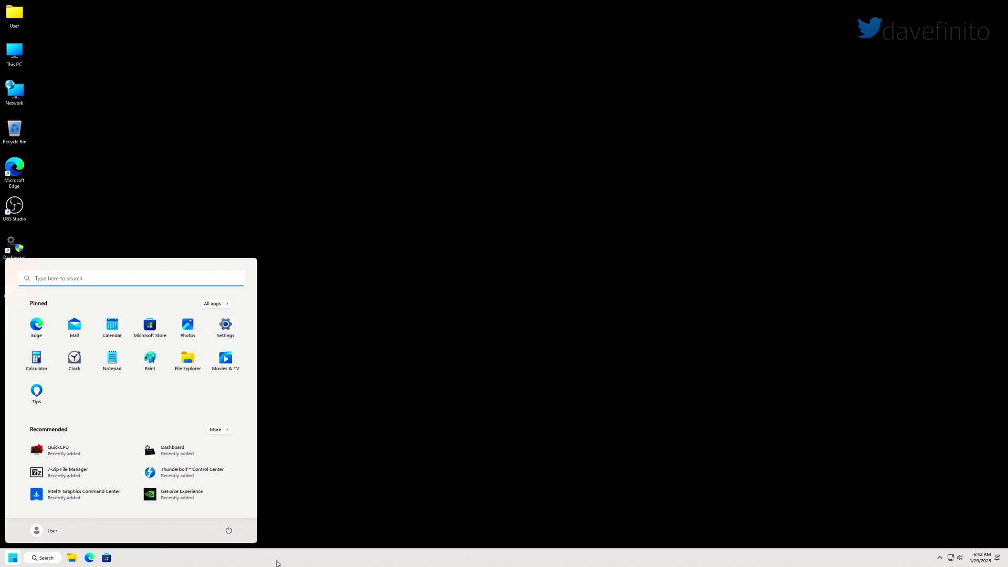
pyautogui.click(228, 530)
pyautogui.click(240, 514)
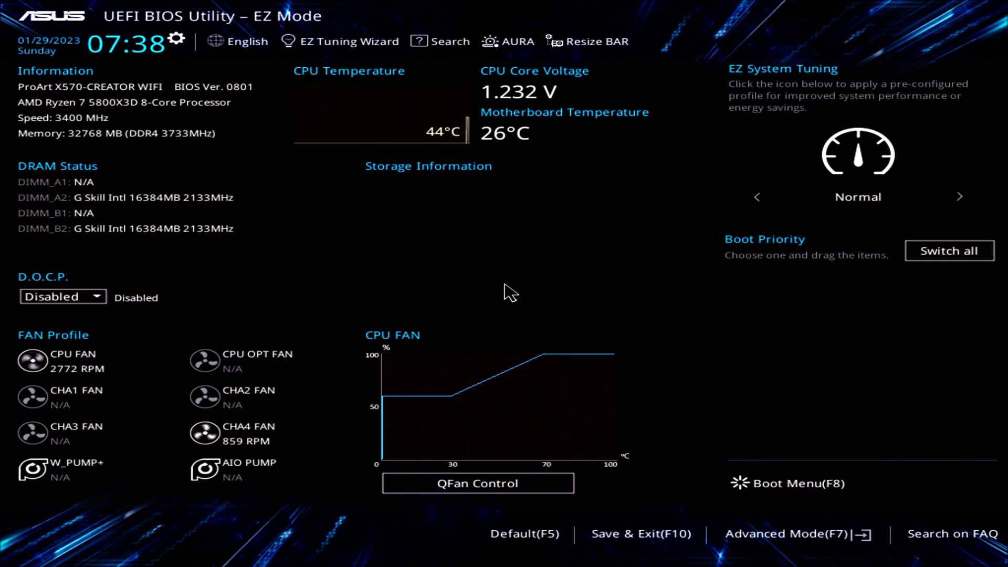
# Step: Switch to Advanced Mode with F7 and open Boot > CSM to verify Launch CSM is Disabled
pyautogui.press('F7')
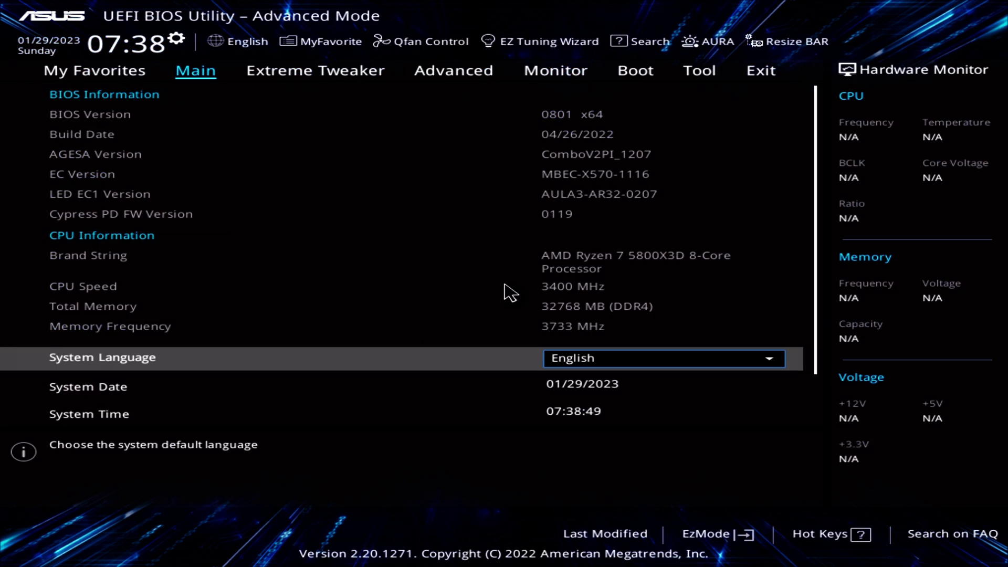
pyautogui.press('Left')
pyautogui.press('Left')
pyautogui.press('Left')
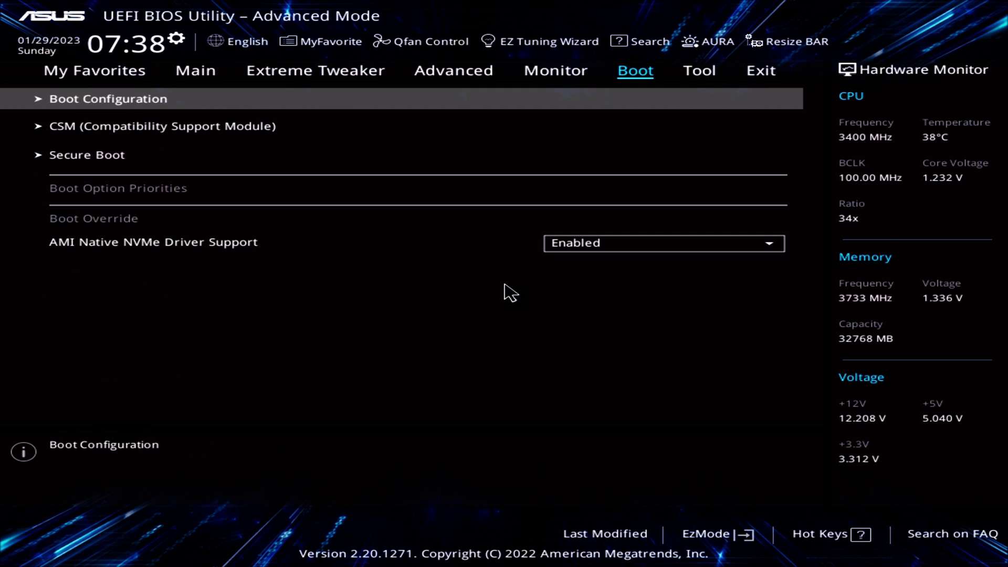
pyautogui.press('Down')
pyautogui.click(492, 128)
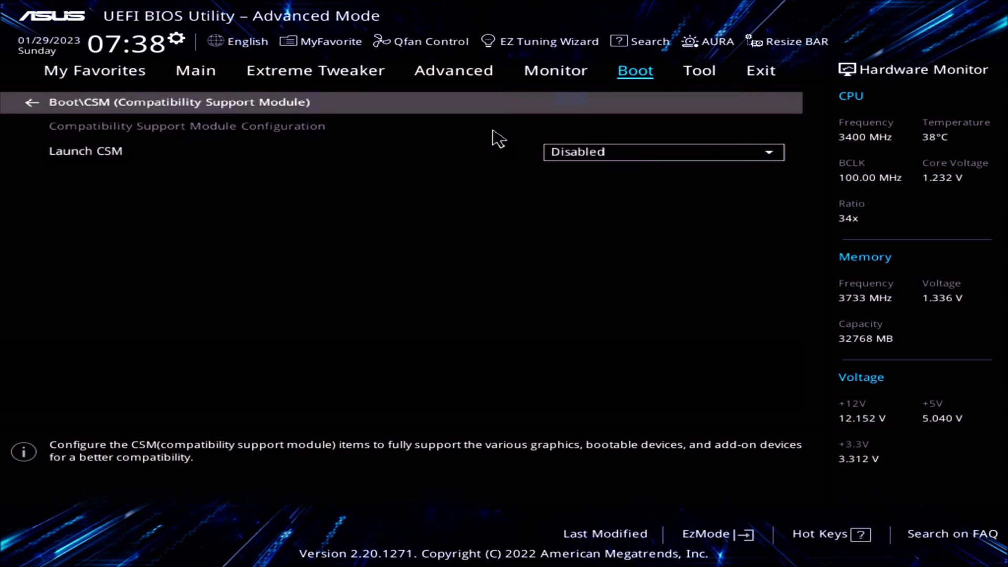
# Step: Open Secure Boot Key Management and install the default Secure Boot keys
pyautogui.press('Escape')
pyautogui.press('Down')
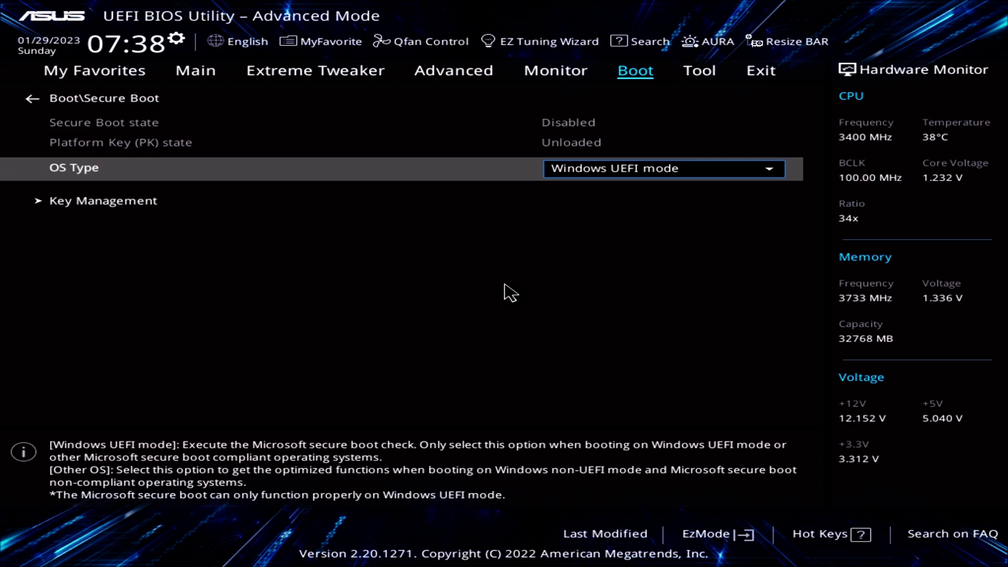
pyautogui.press('Down')
pyautogui.press('Return')
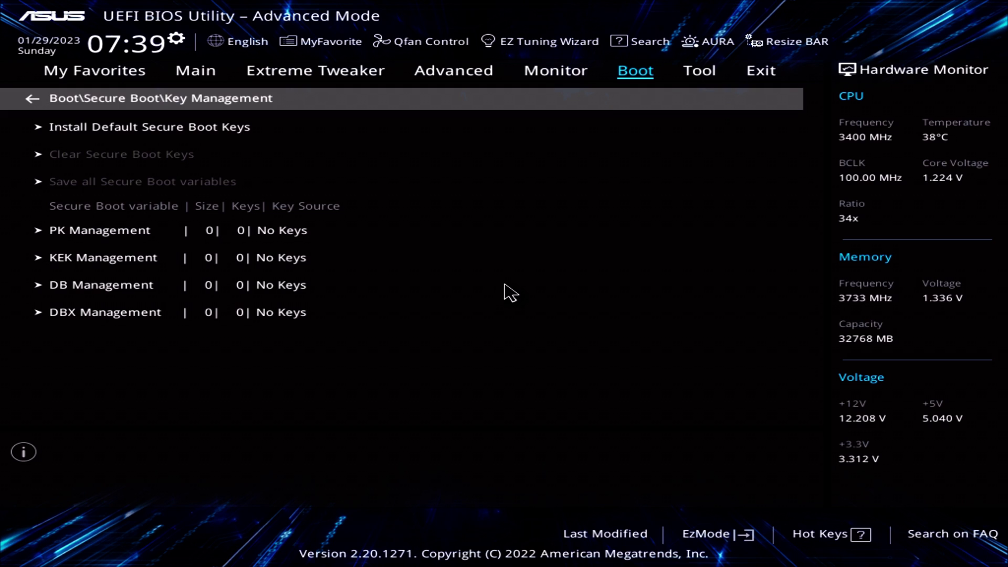
pyautogui.press('Down')
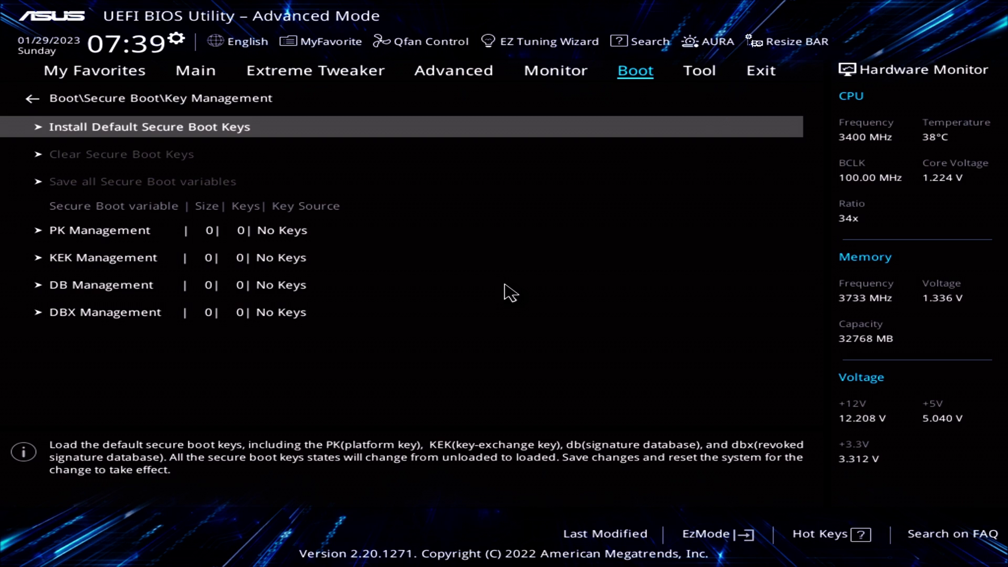
pyautogui.press('Return')
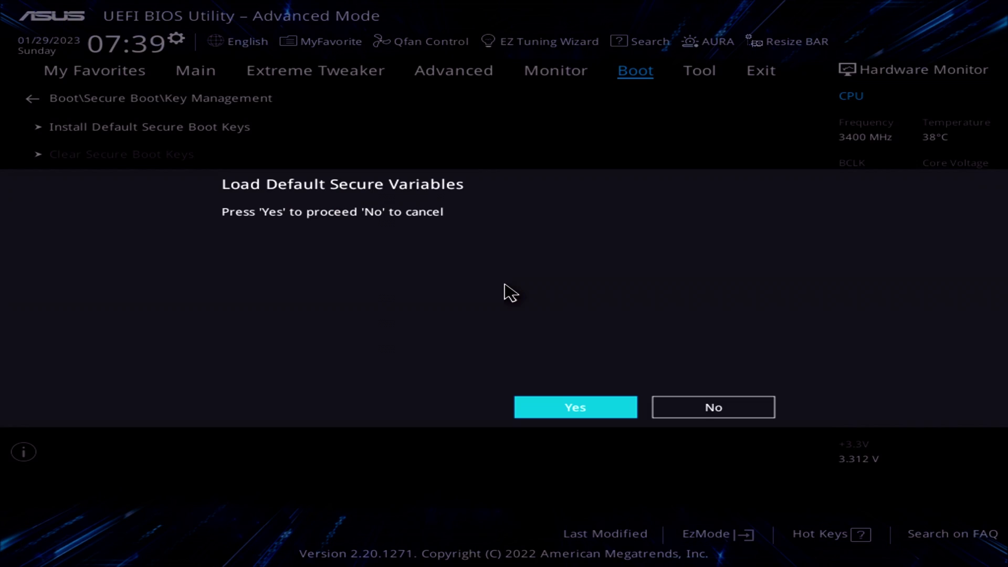
pyautogui.press('Return')
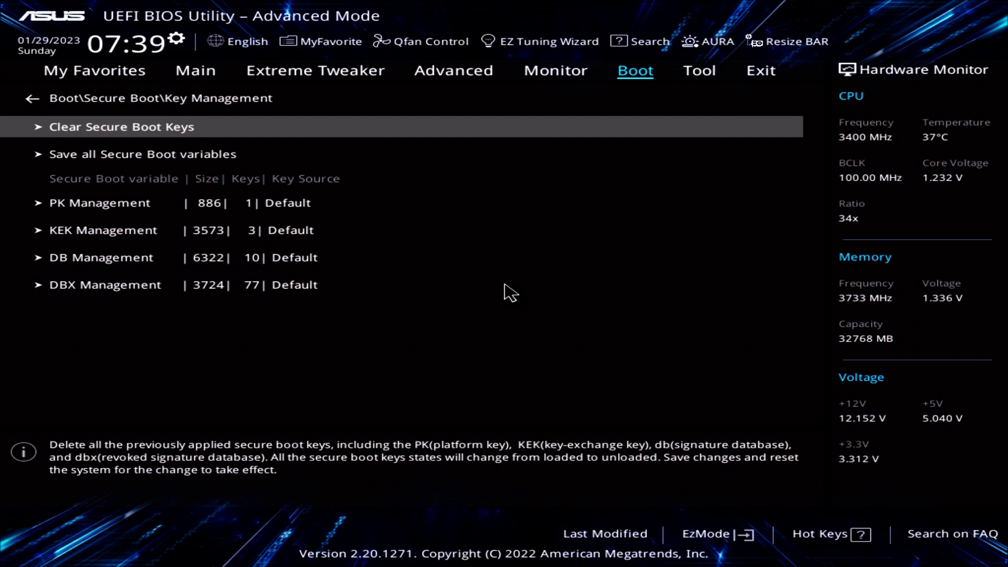
# Step: Back out of Key Management to the Secure Boot overview showing Windows UEFI mode
pyautogui.press('Up')
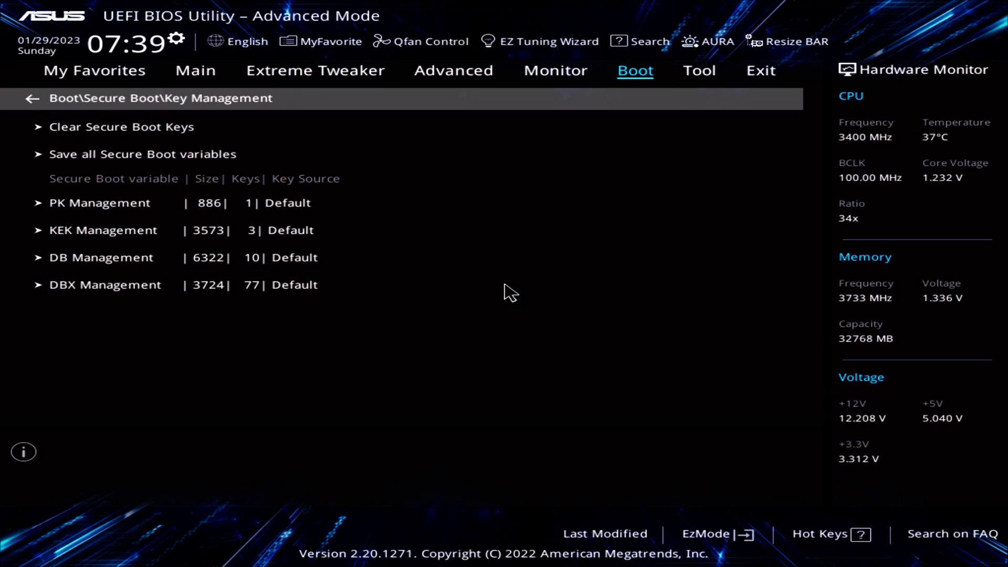
pyautogui.press('Return')
pyautogui.press('Up')
pyautogui.press('Up')
pyautogui.press('Down')
pyautogui.press('Down')
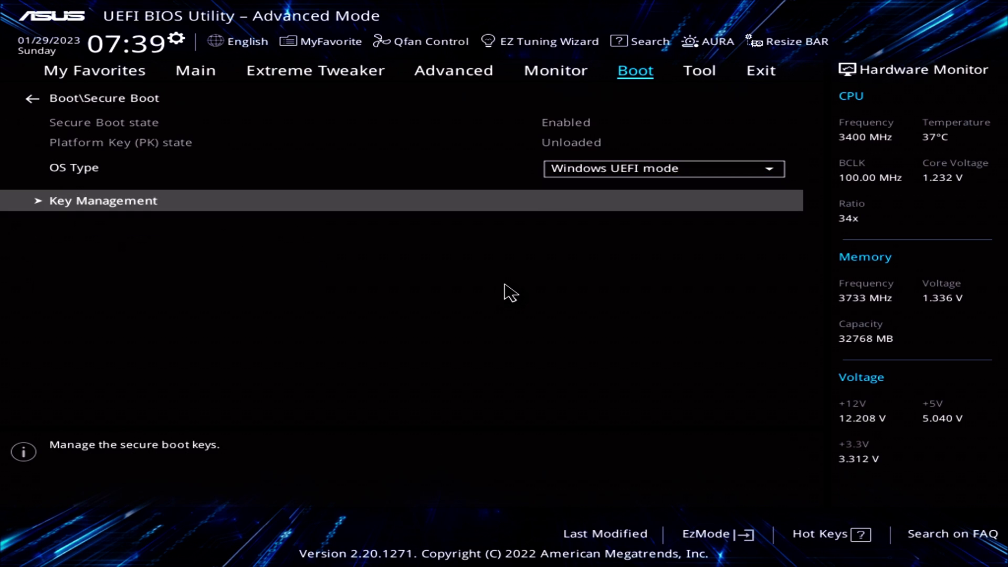
pyautogui.press('Up')
pyautogui.press('Up')
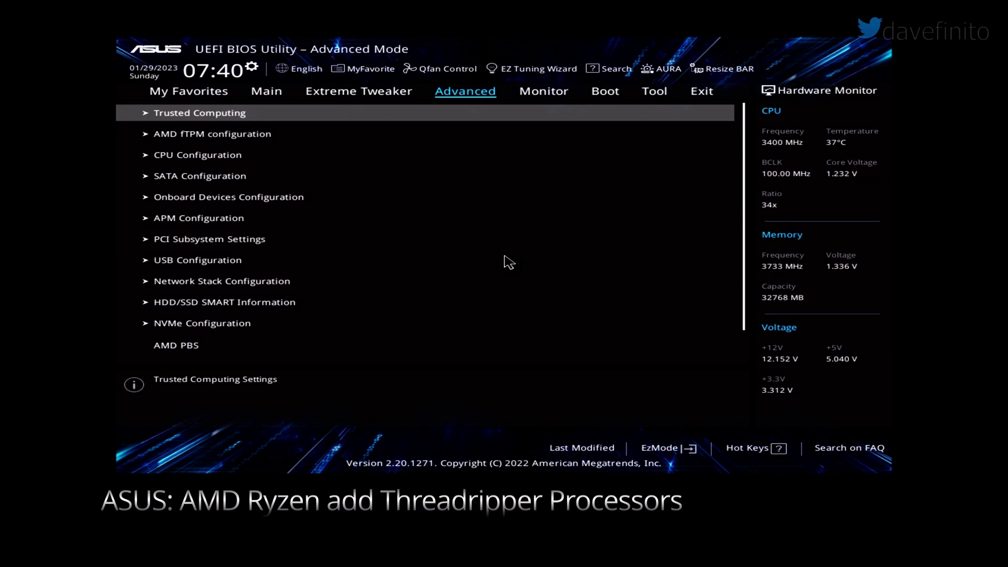
# Step: Check the AMD fTPM configuration, keeping the TPM device on Enable Firmware TPM
pyautogui.press('Down')
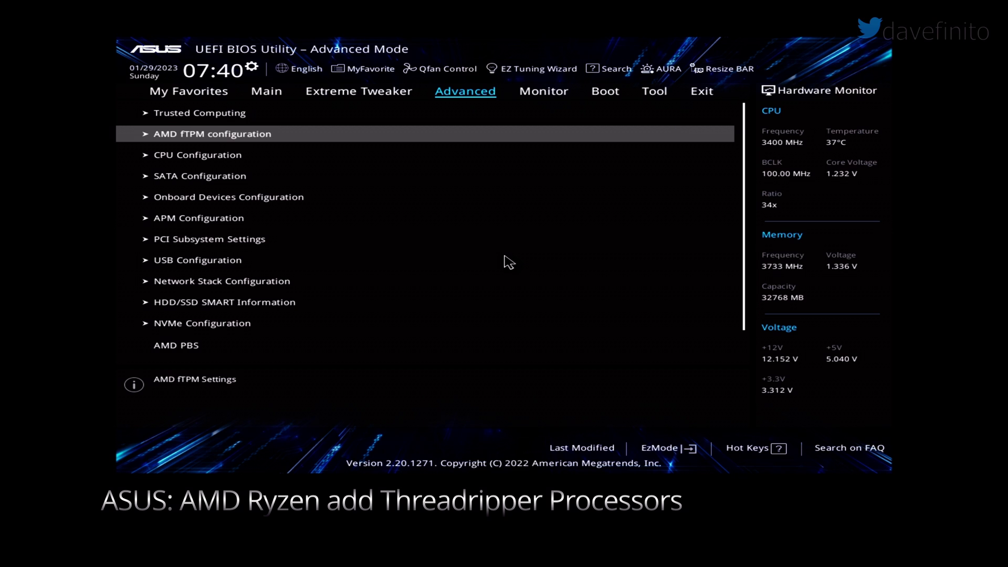
pyautogui.press('Return')
pyautogui.press('Down')
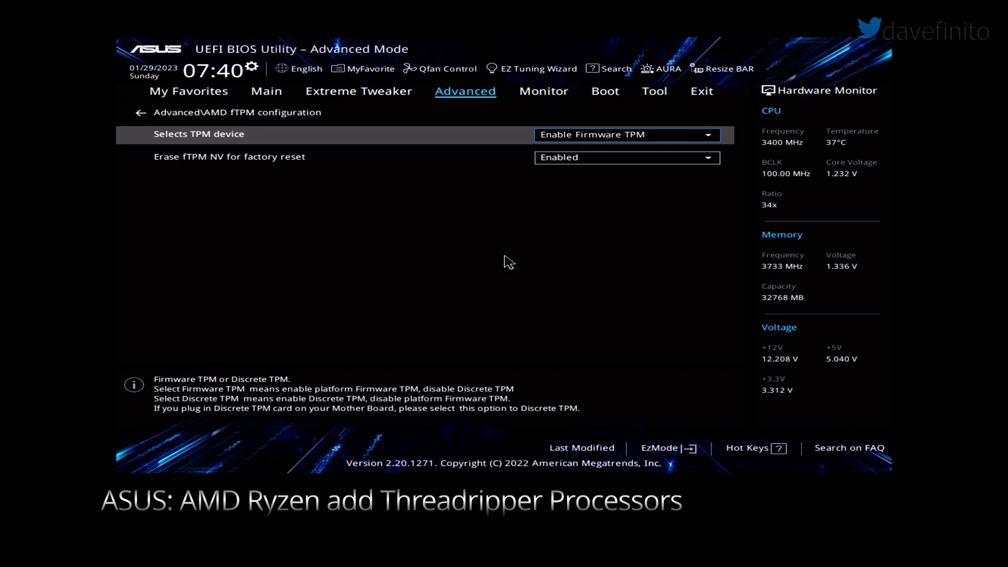
pyautogui.press('Return')
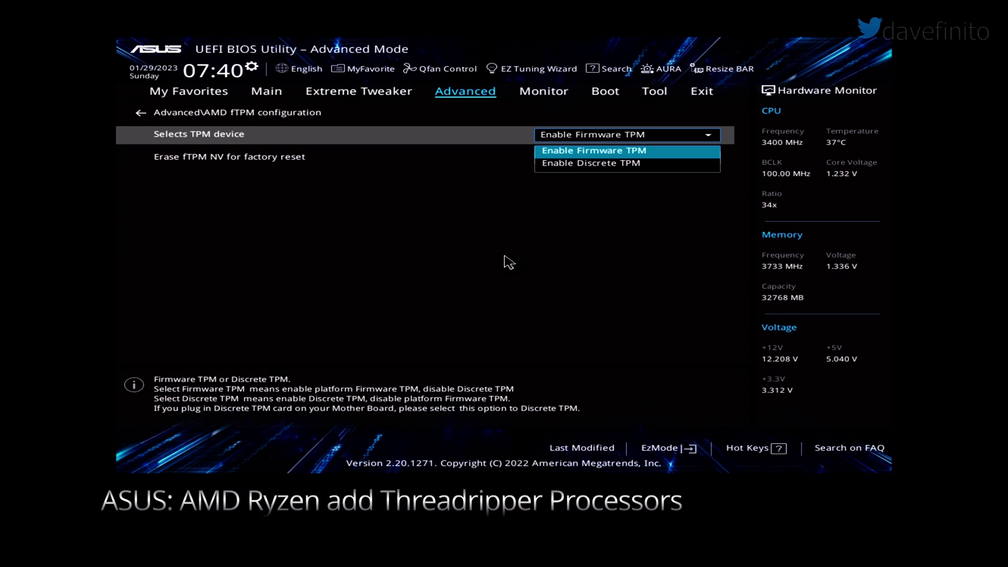
pyautogui.press('Down')
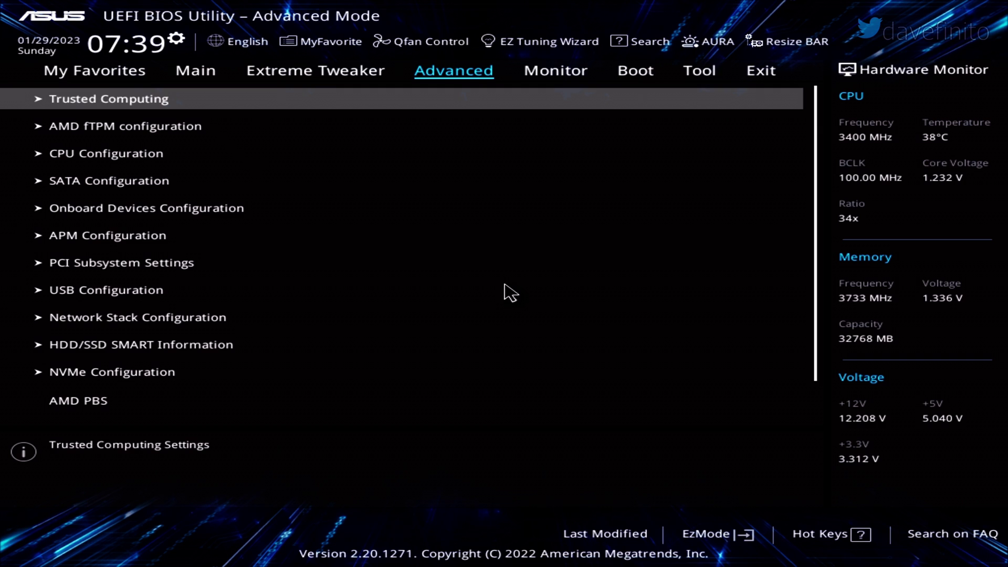
# Step: Set Security Device Support under Trusted Computing to Enable
pyautogui.press('Return')
pyautogui.press('Down')
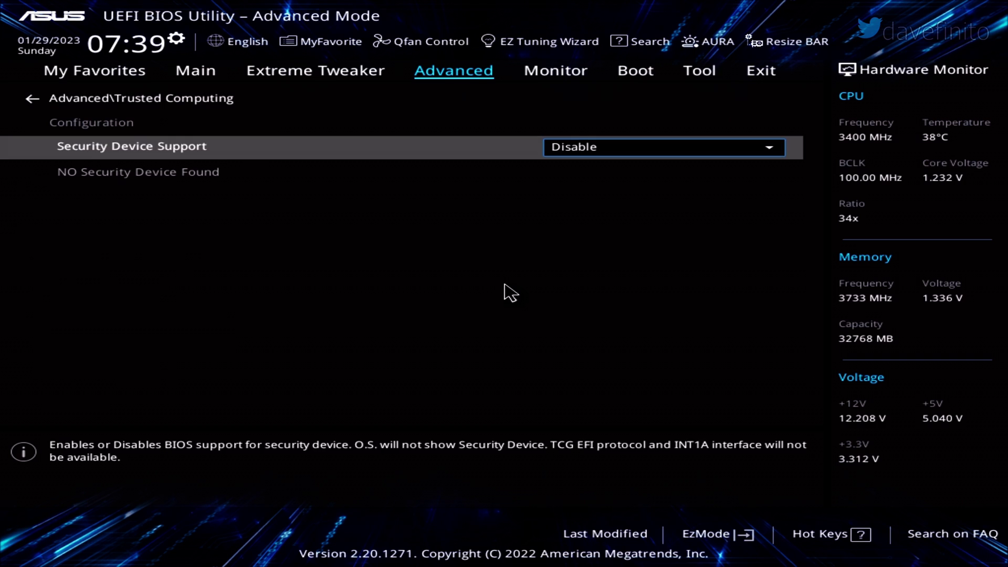
pyautogui.press('Return')
pyautogui.press('Down')
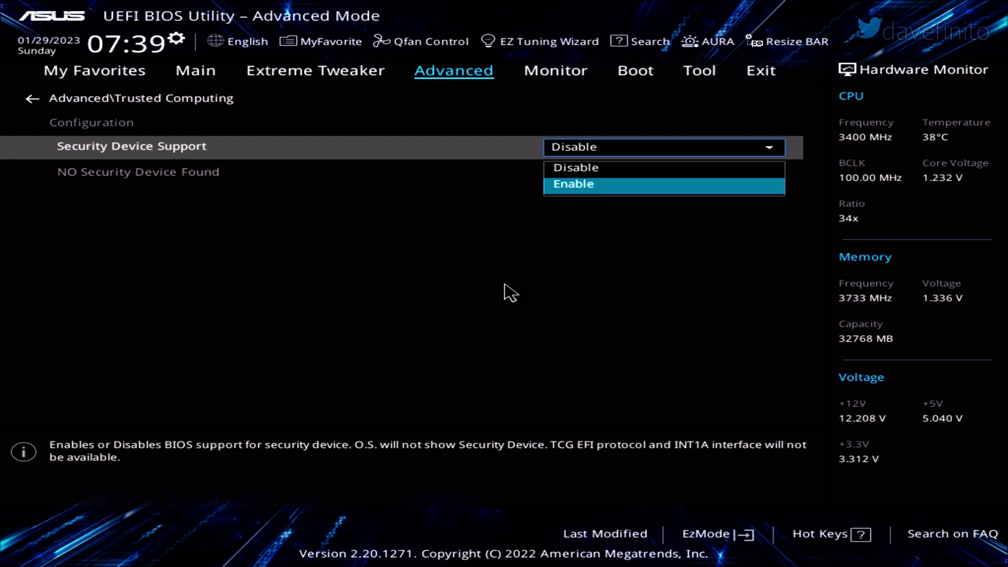
pyautogui.press('Return')
# Step: Choose Save Changes & Reset on the Exit menu to restart into Windows
pyautogui.press('Right')
pyautogui.press('Right')
pyautogui.press('Right')
pyautogui.press('Right')
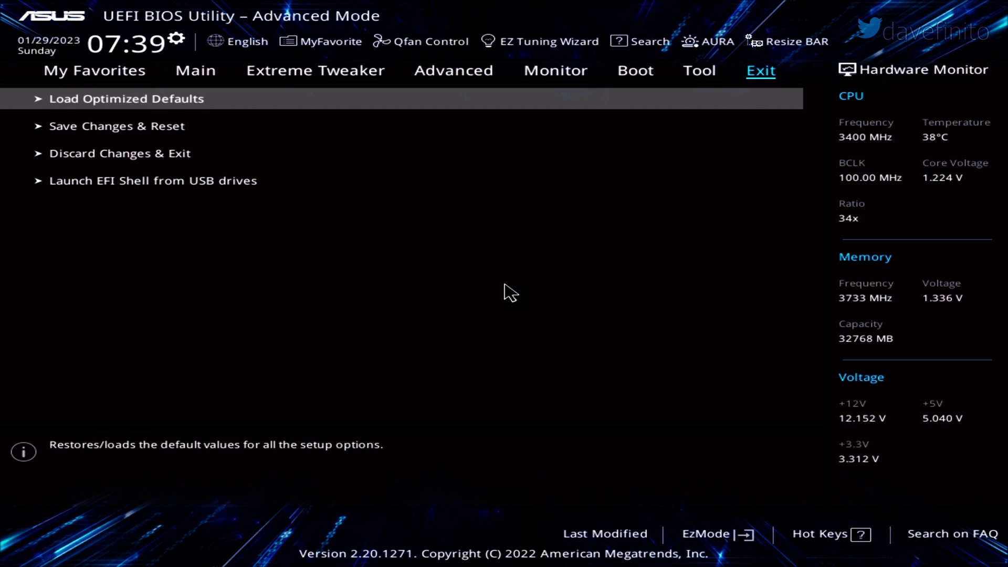
pyautogui.press('Down')
pyautogui.press('Return')
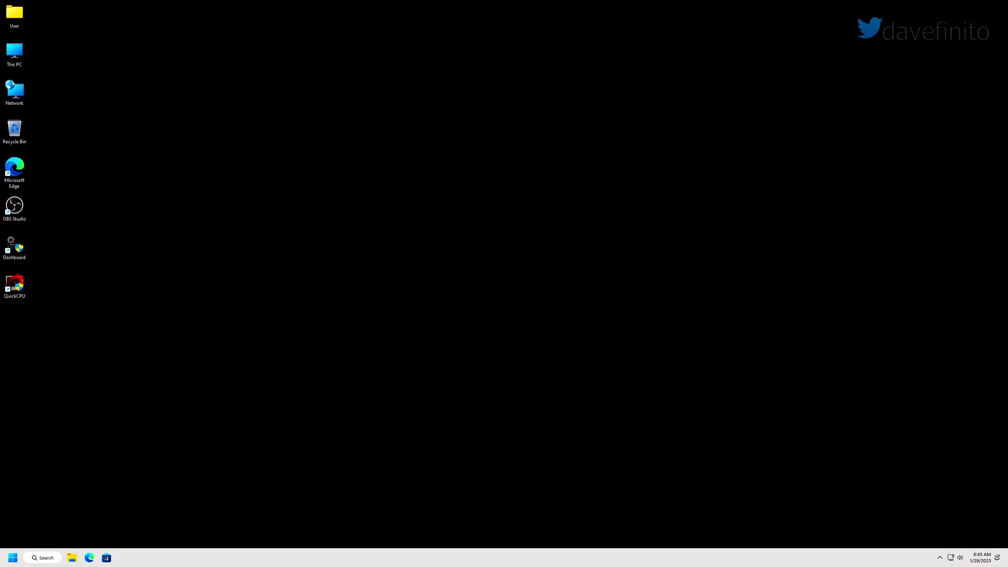
# Step: Restart Windows into recovery options and go to Troubleshoot for UEFI Firmware Settings
pyautogui.press('super')
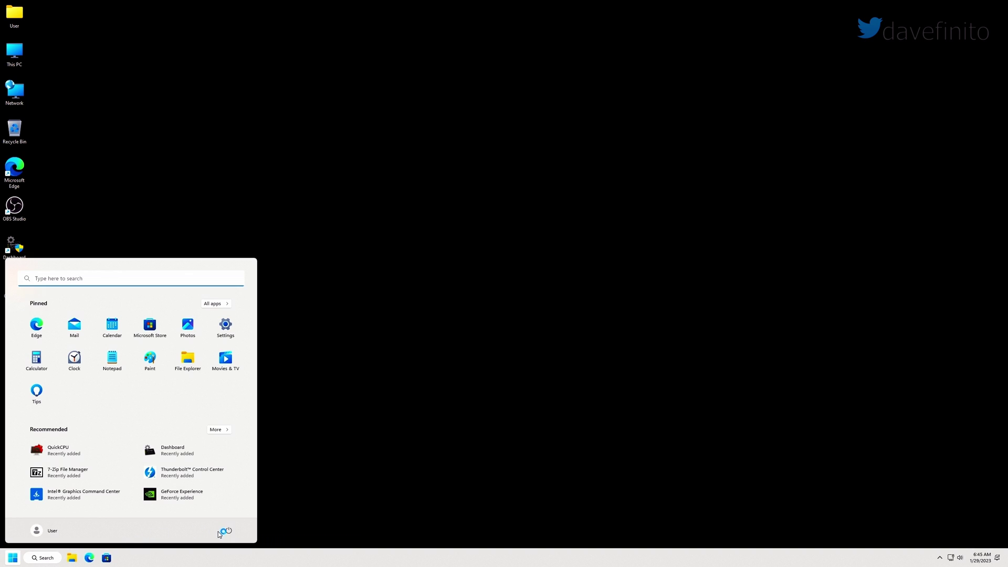
pyautogui.click(230, 532)
pyautogui.keyDown('shift'); pyautogui.click(243, 515); pyautogui.keyUp('shift')
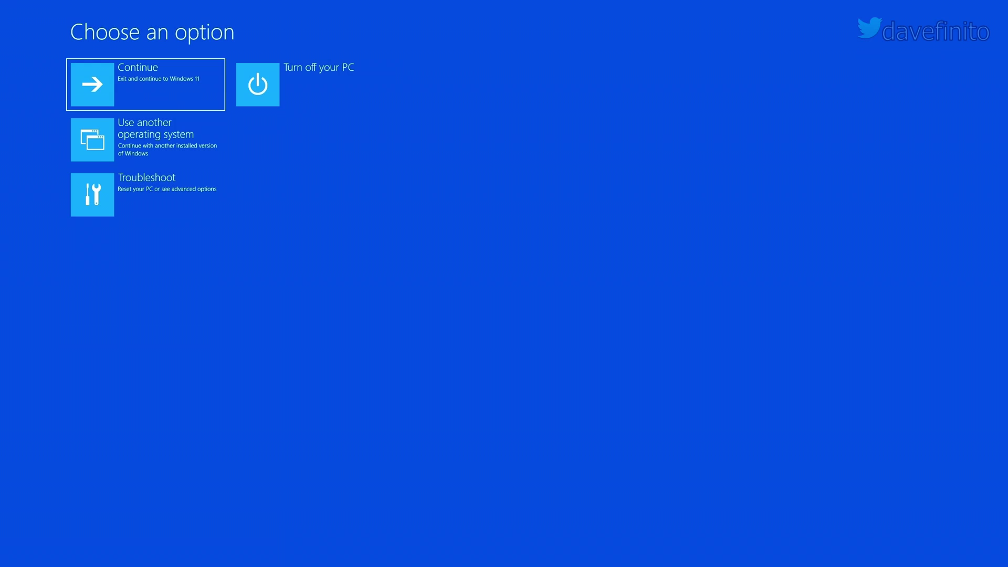
pyautogui.click(182, 214)
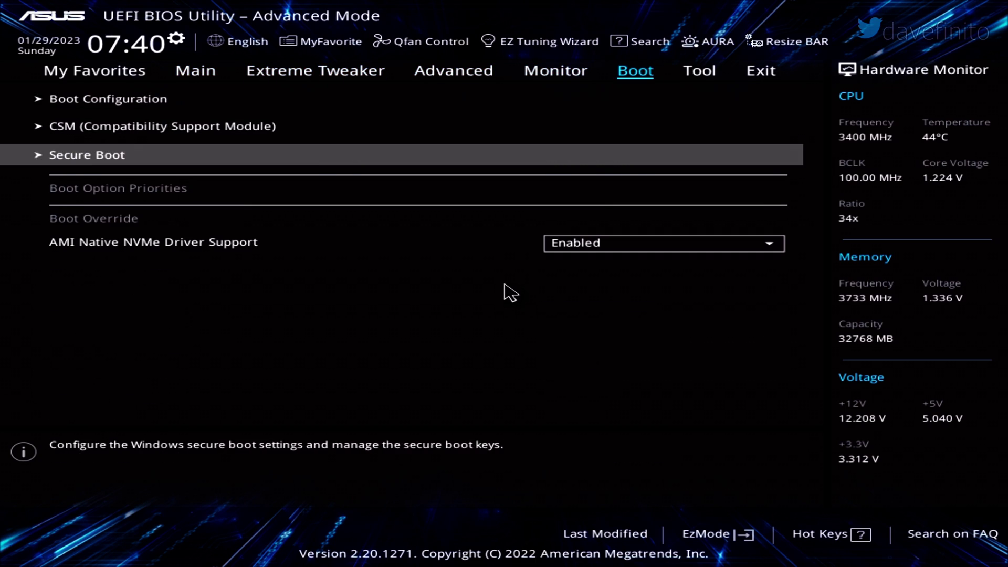
# Step: Verify Secure Boot and the TPM 2.0 device in Trusted Computing, then save and reset with F10
pyautogui.press('Return')
pyautogui.press('Left')
pyautogui.press('Left')
pyautogui.press('Return')
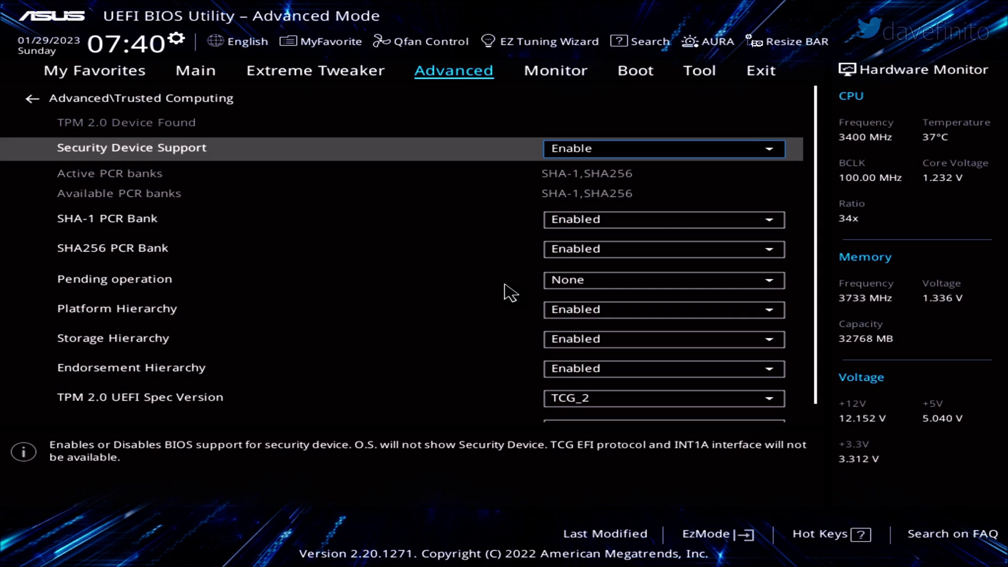
pyautogui.press('F10')
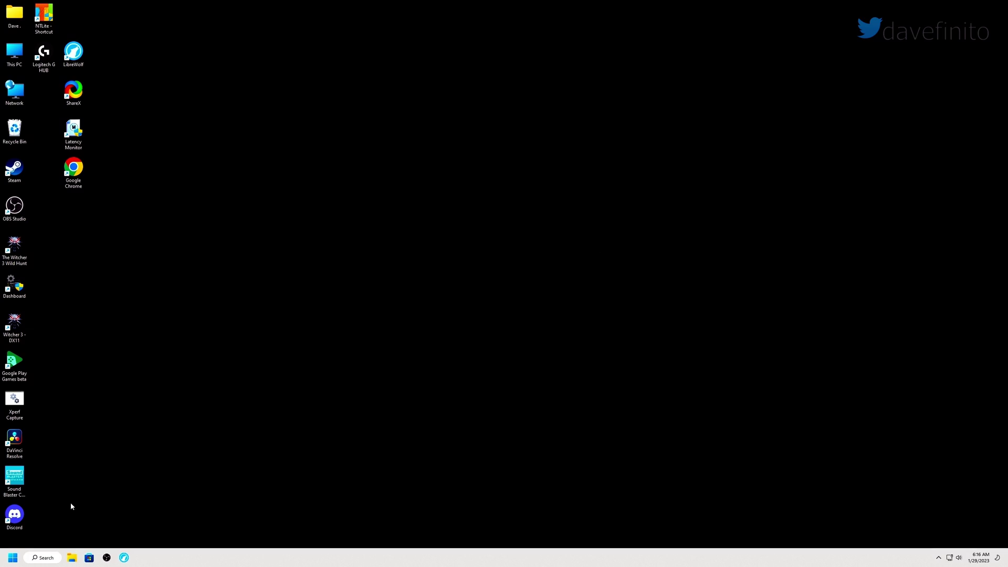
pyautogui.click(57, 559)
pyautogui.write('tpmn')
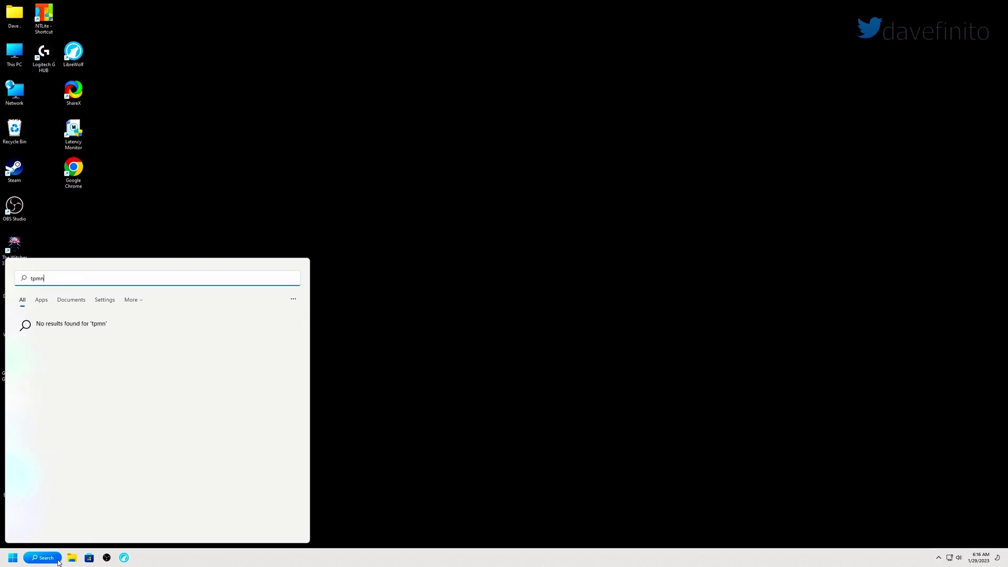
pyautogui.press('BackSpace')
pyautogui.write('.msc')
pyautogui.press('Return')
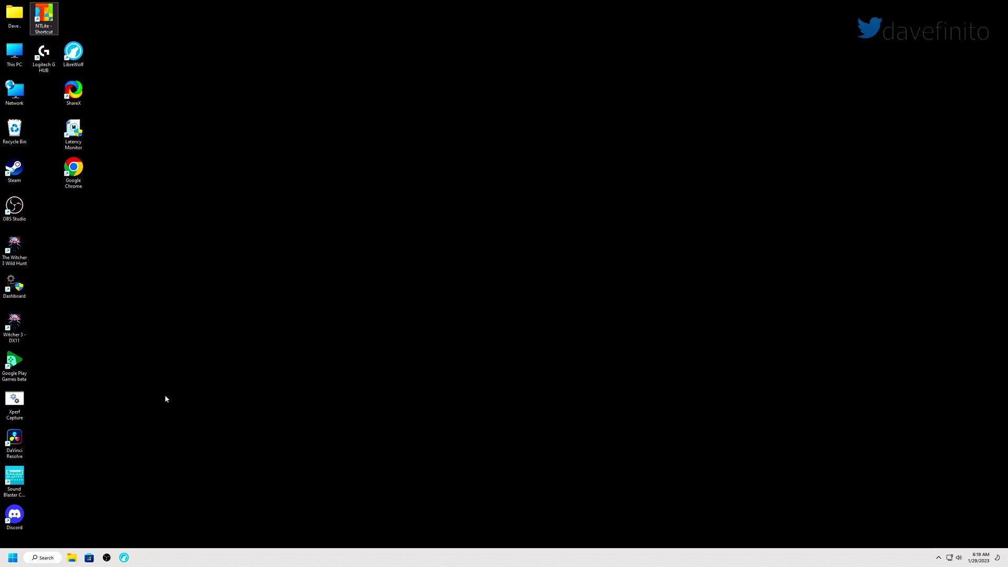
pyautogui.click(32, 558)
pyautogui.write('de')
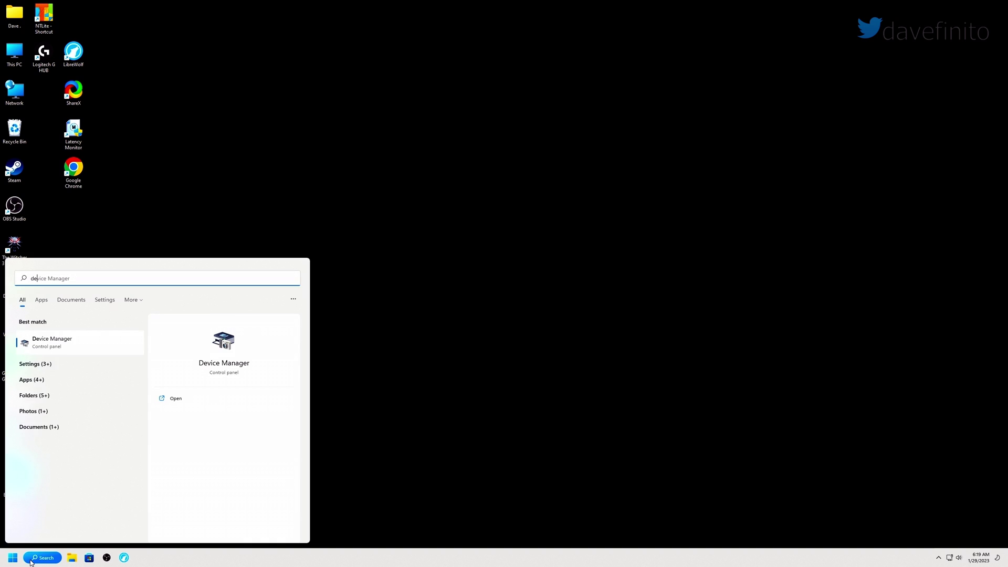
pyautogui.write('vice')
pyautogui.click(59, 347)
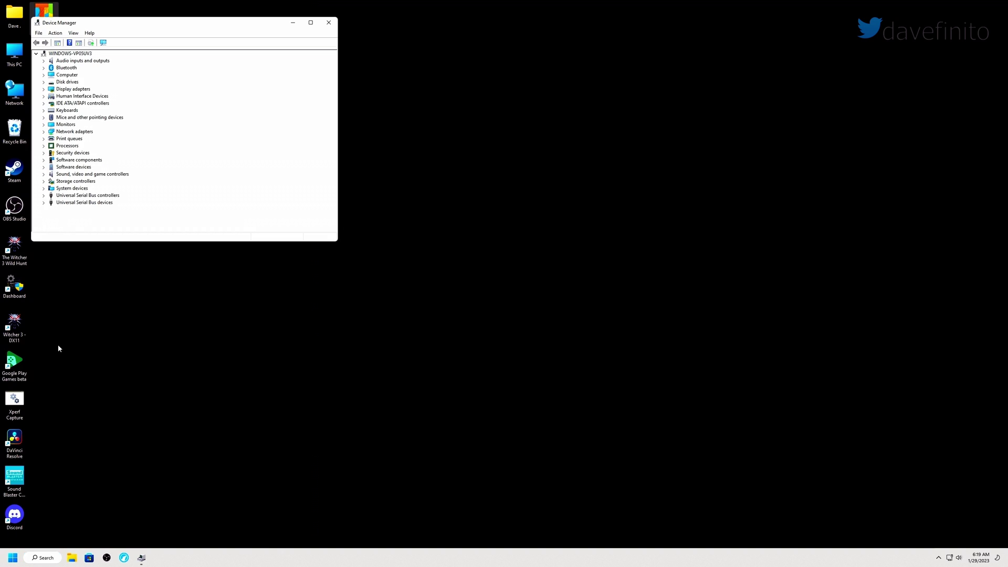
pyautogui.click(43, 153)
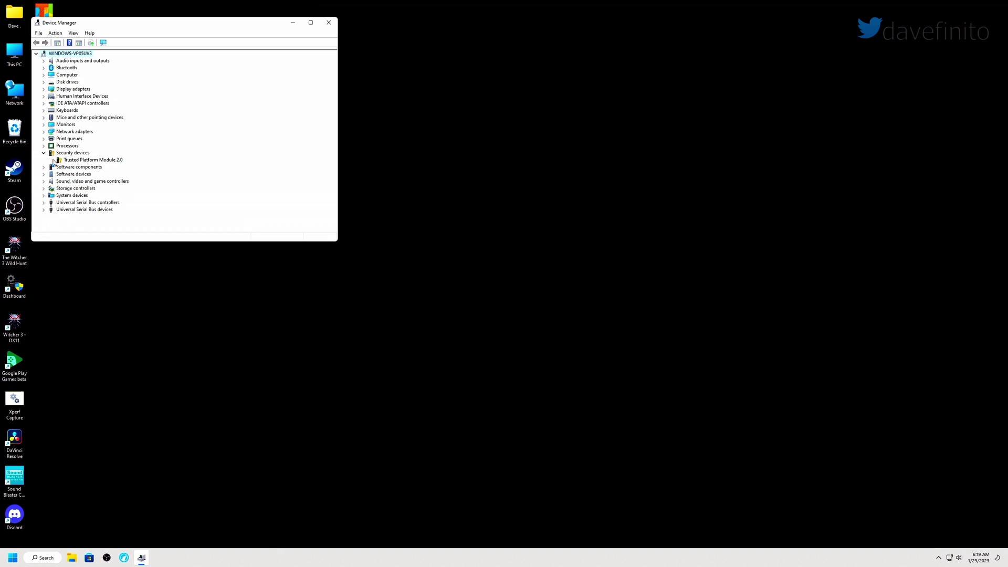
pyautogui.click(105, 160)
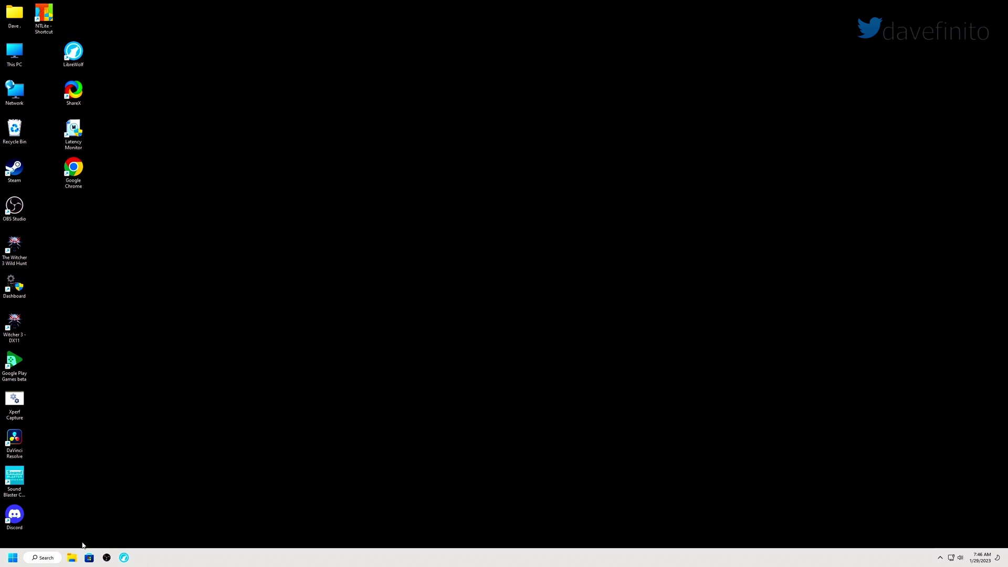
# Step: Search 'bit', open Manage BitLocker to confirm drive C: is off, then close the window
pyautogui.click(36, 558)
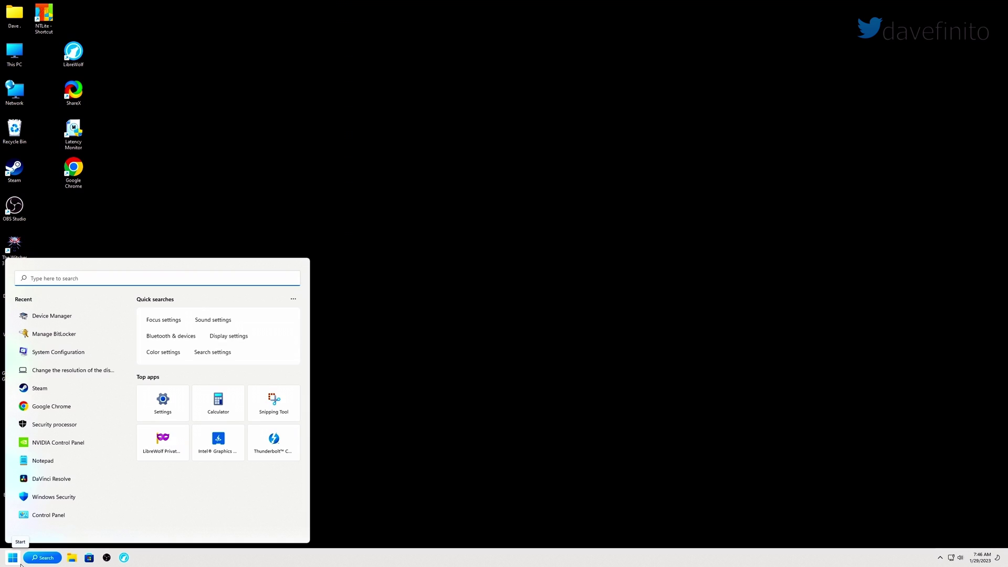
pyautogui.write('bit')
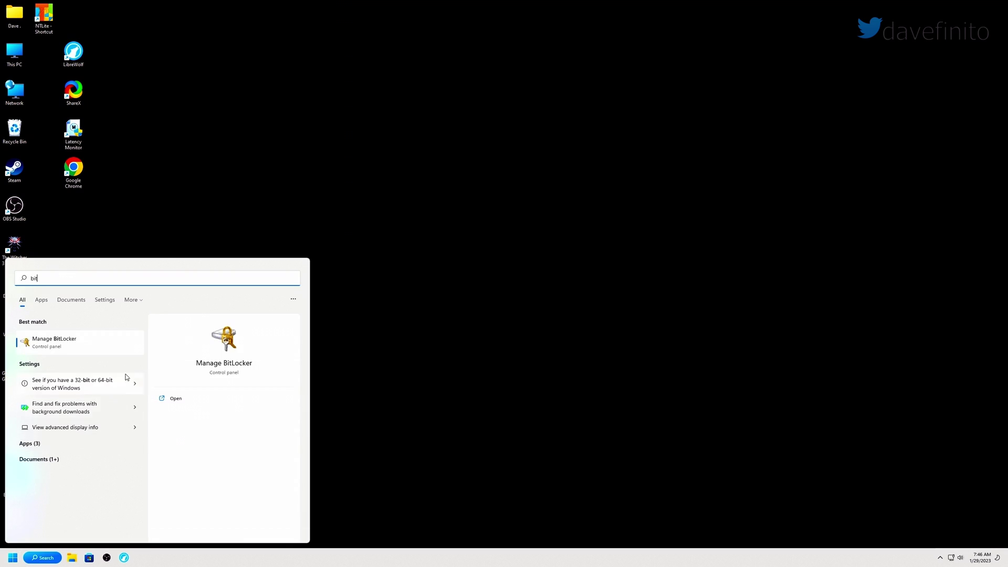
pyautogui.click(124, 348)
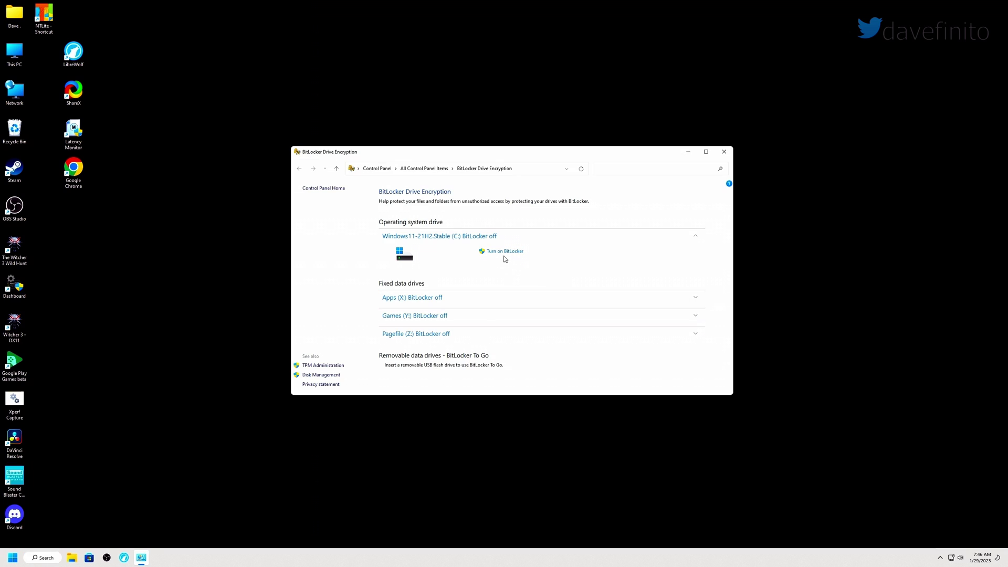
pyautogui.click(728, 151)
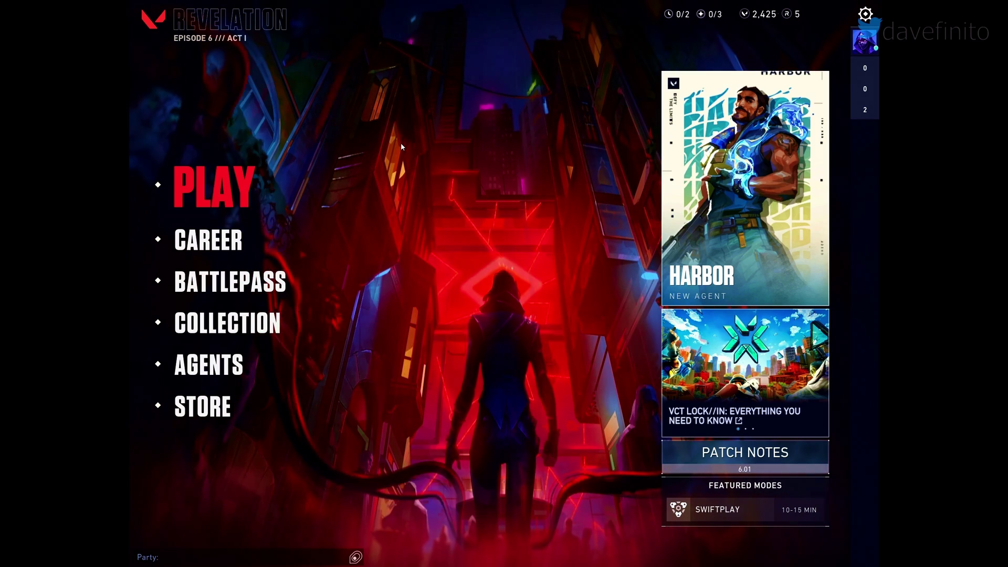
# Step: Open Valorant's settings with the gear icon in the top-right corner
pyautogui.click(866, 15)
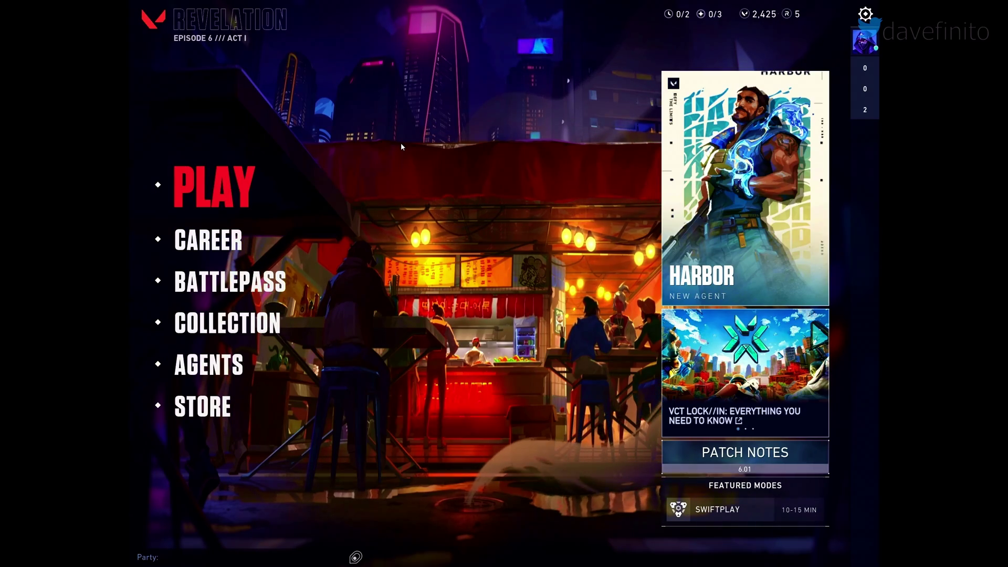